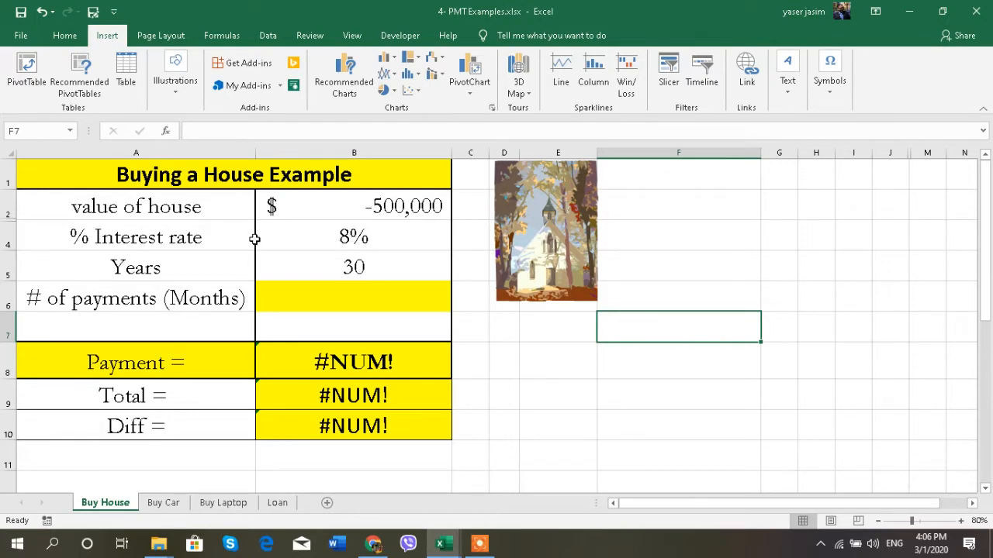
- Review the interest rate, years and # of payments (Months) entries in column B
click(284, 238)
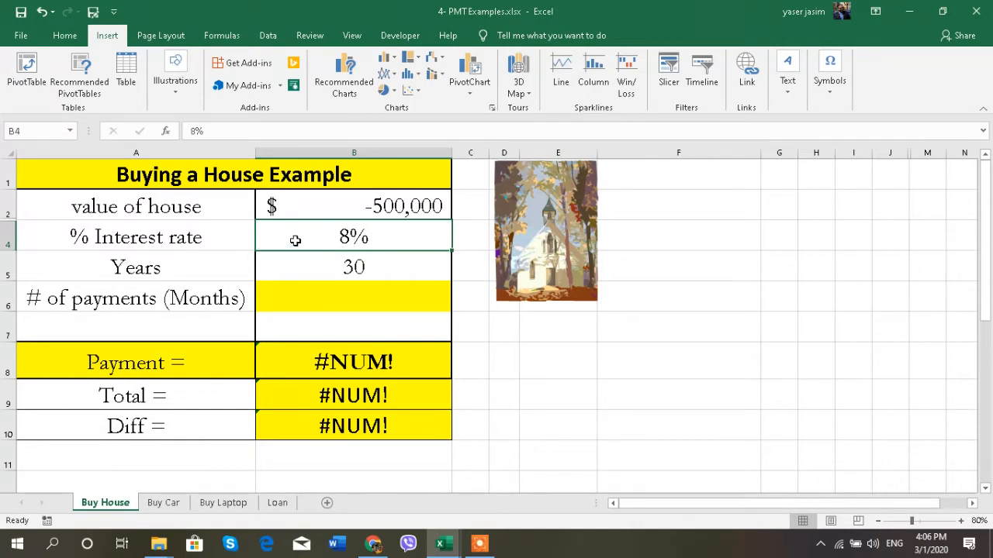
click(295, 261)
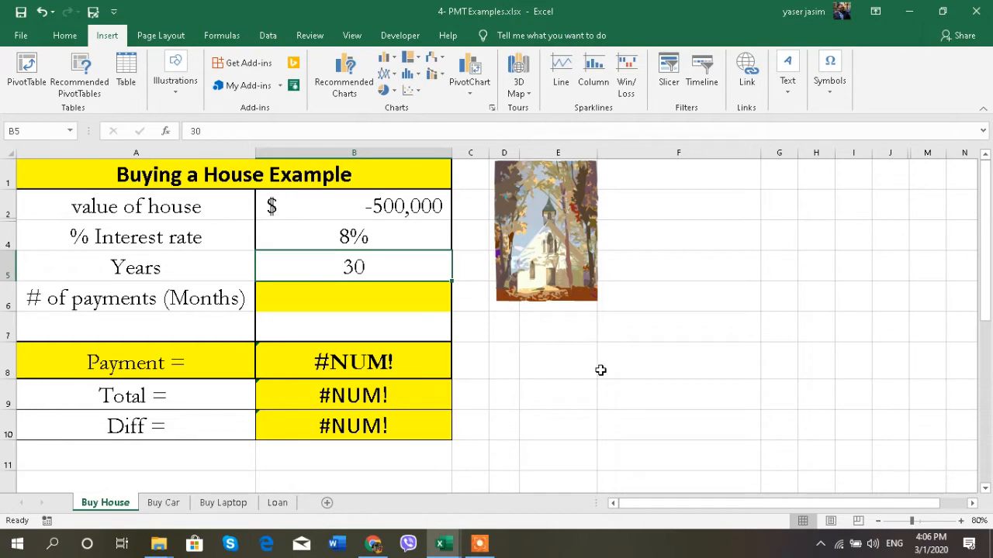
click(175, 273)
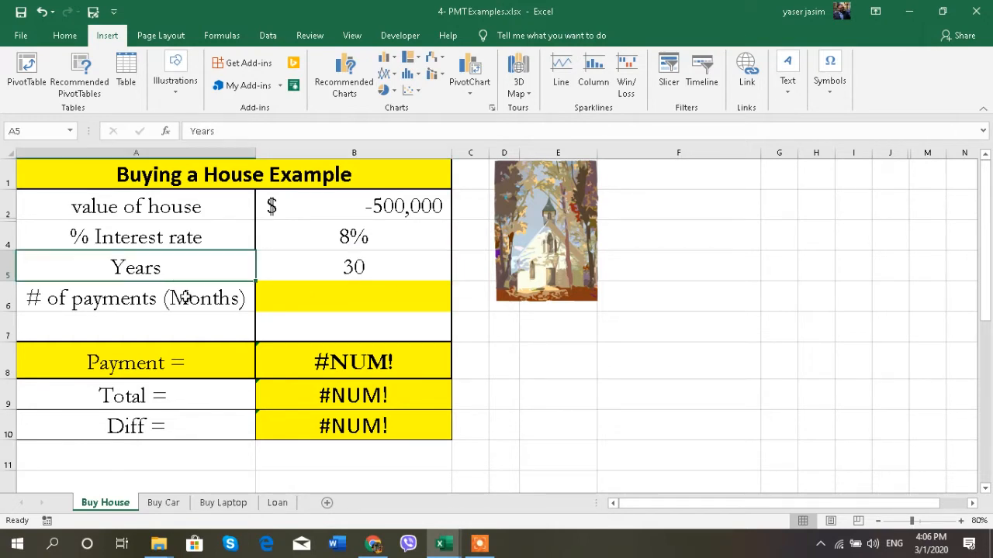
click(185, 297)
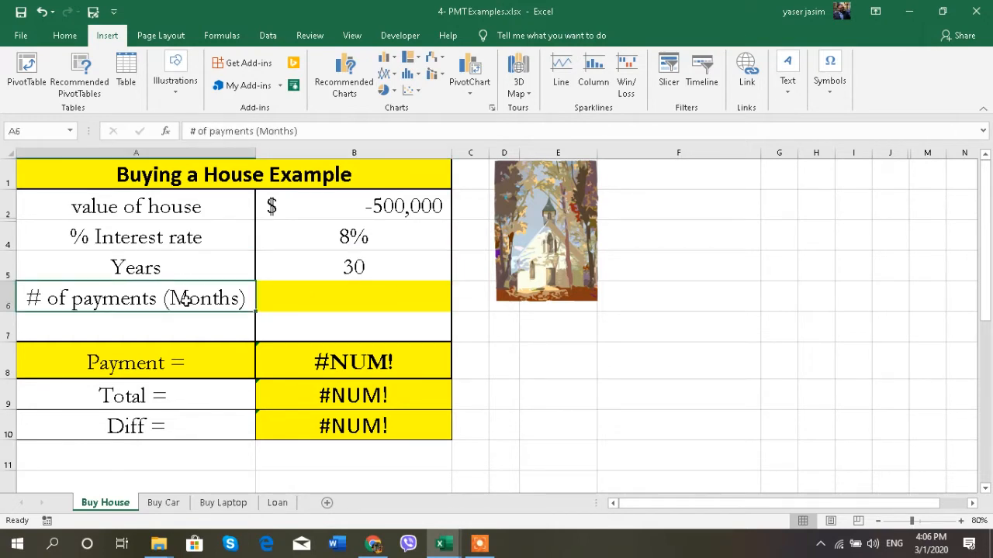
- Enter =B5*12 in B6 so the loan runs 360 months
click(332, 297)
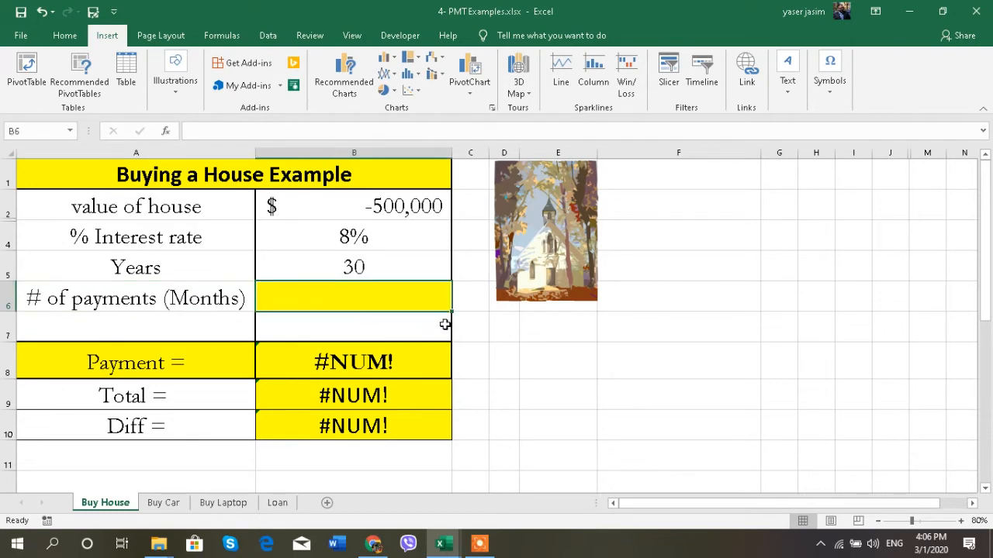
text(=)
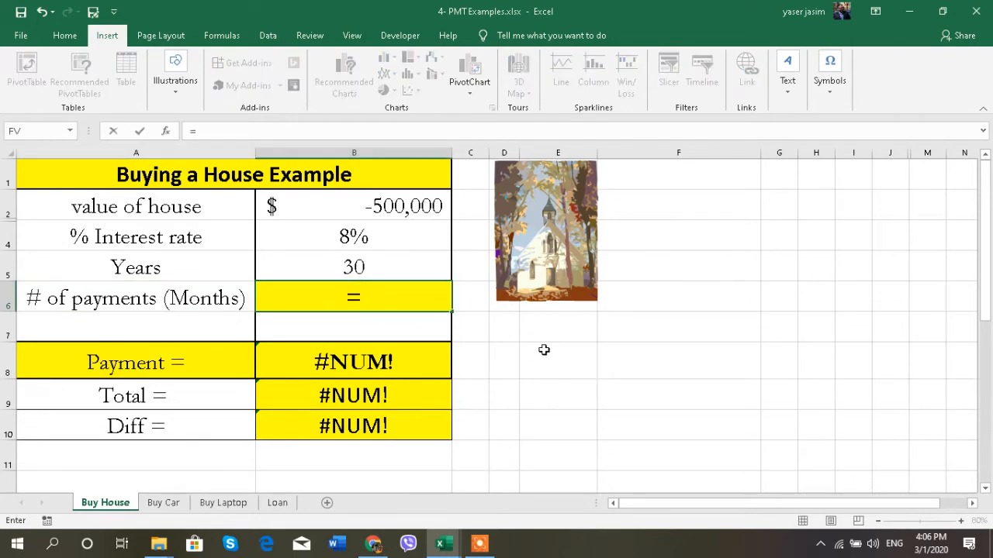
click(355, 266)
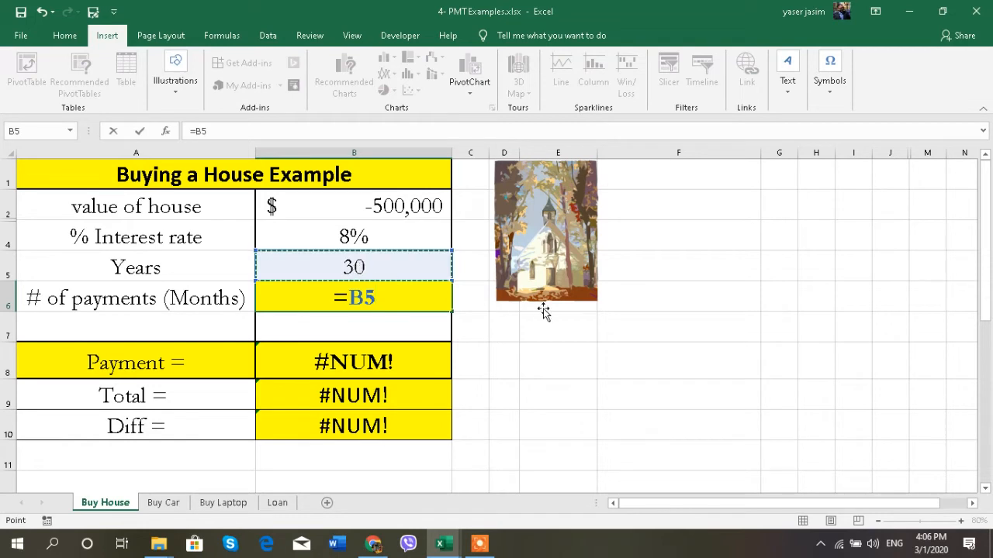
text(*)
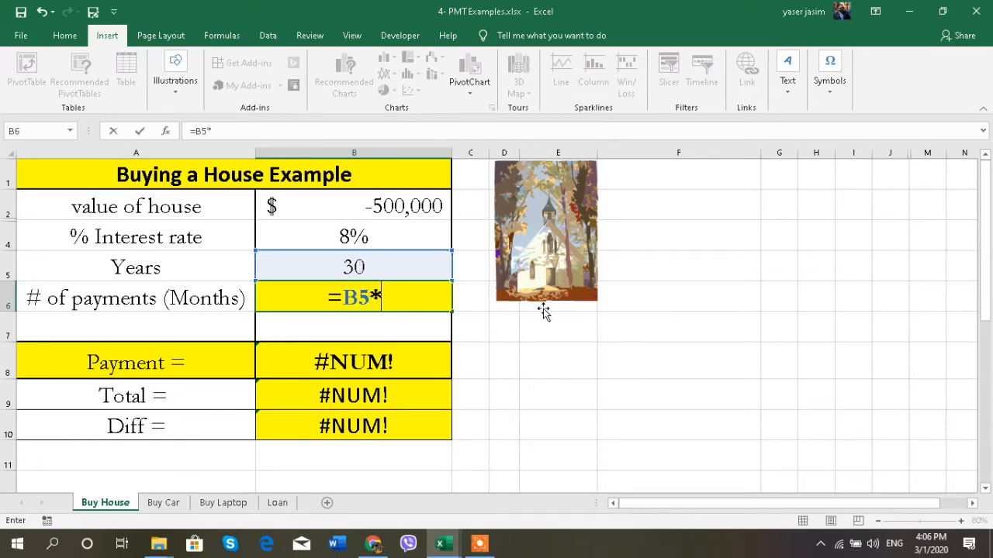
text(12)
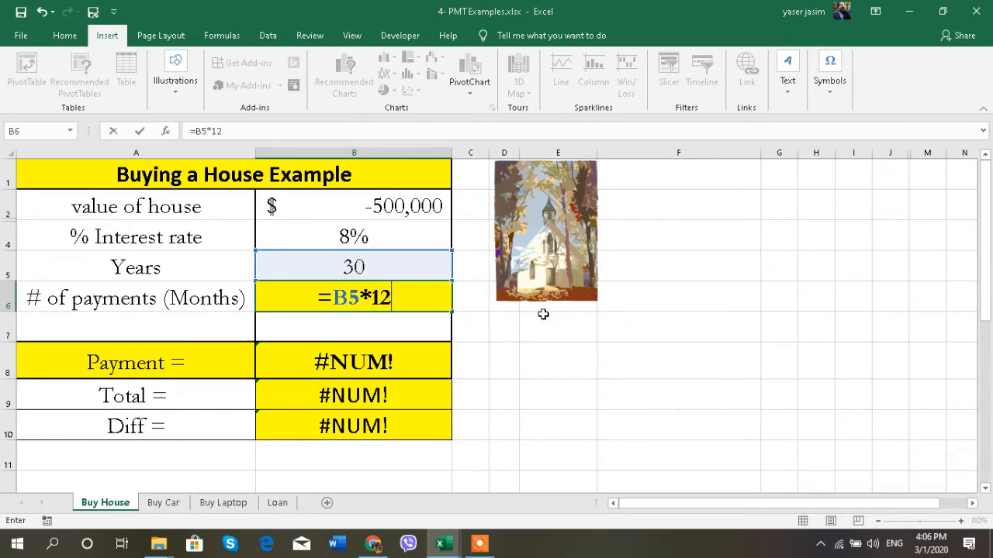
key(Return)
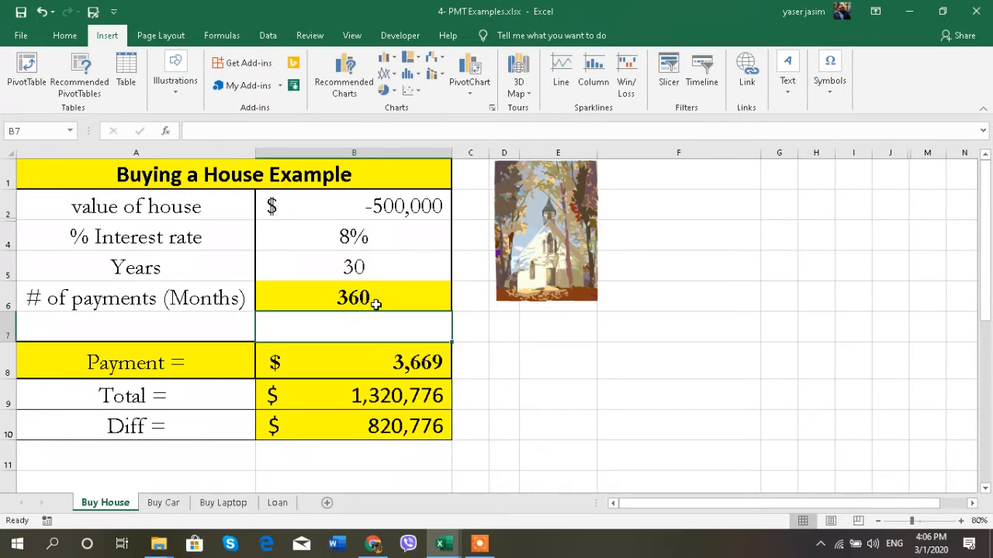
- Check the Payment formula in B8 against the rate in B4 and months in B6
click(376, 356)
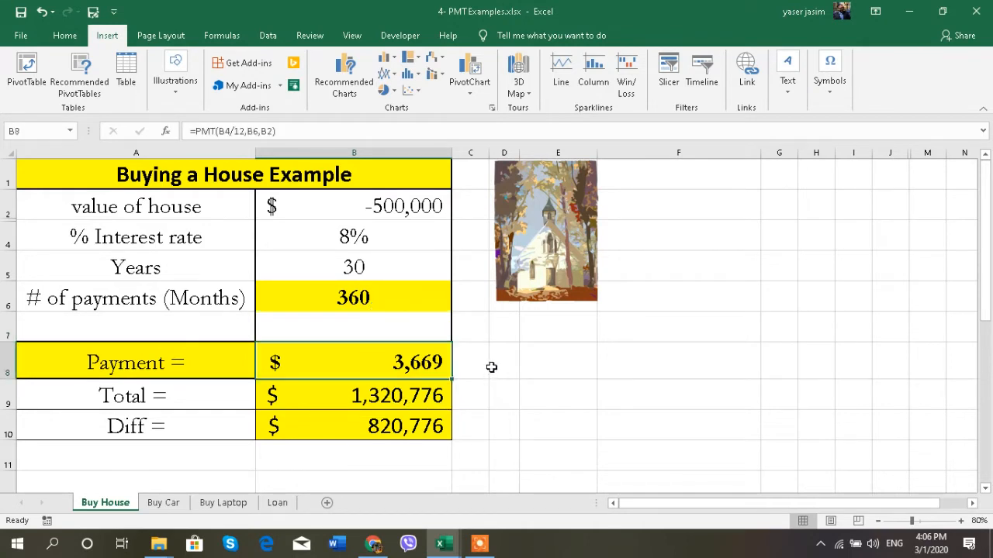
click(348, 236)
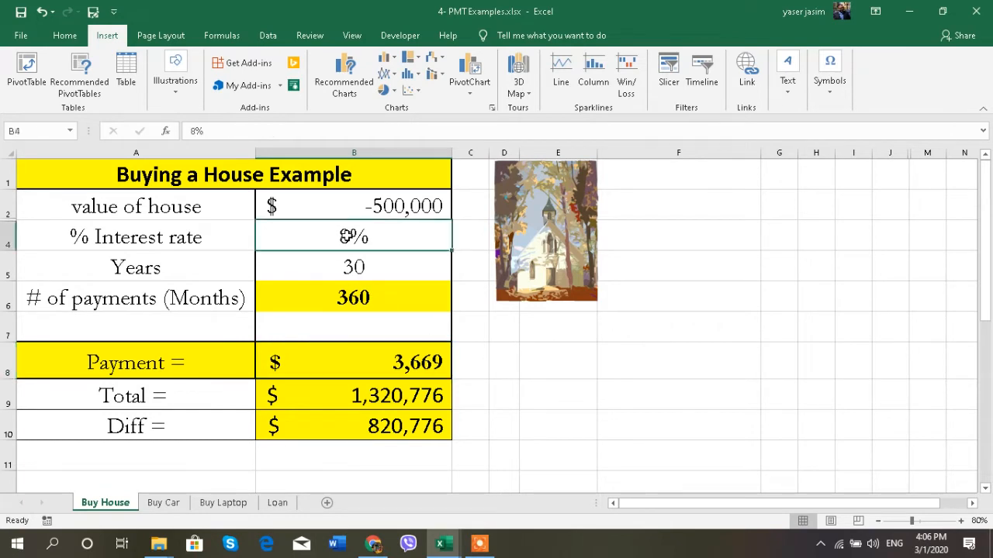
click(346, 296)
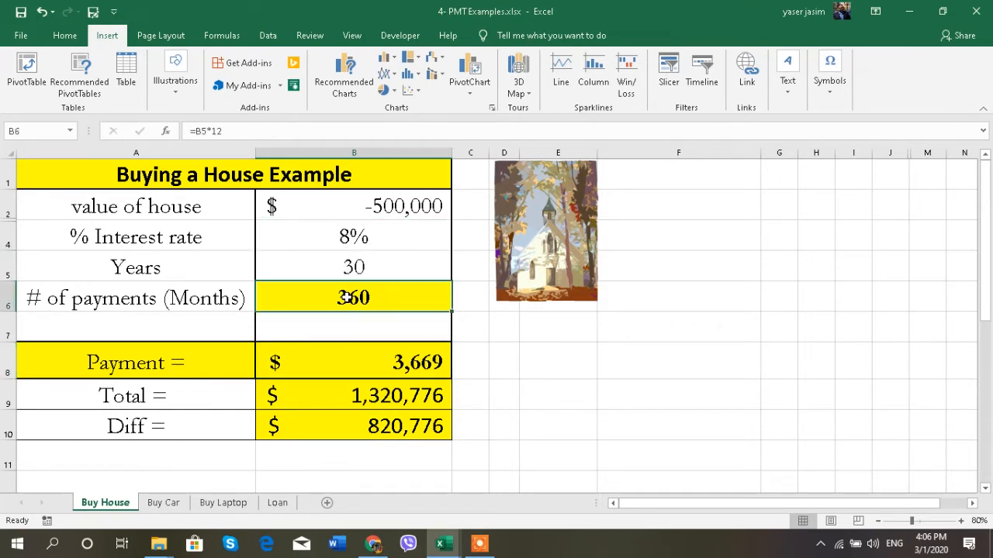
click(503, 360)
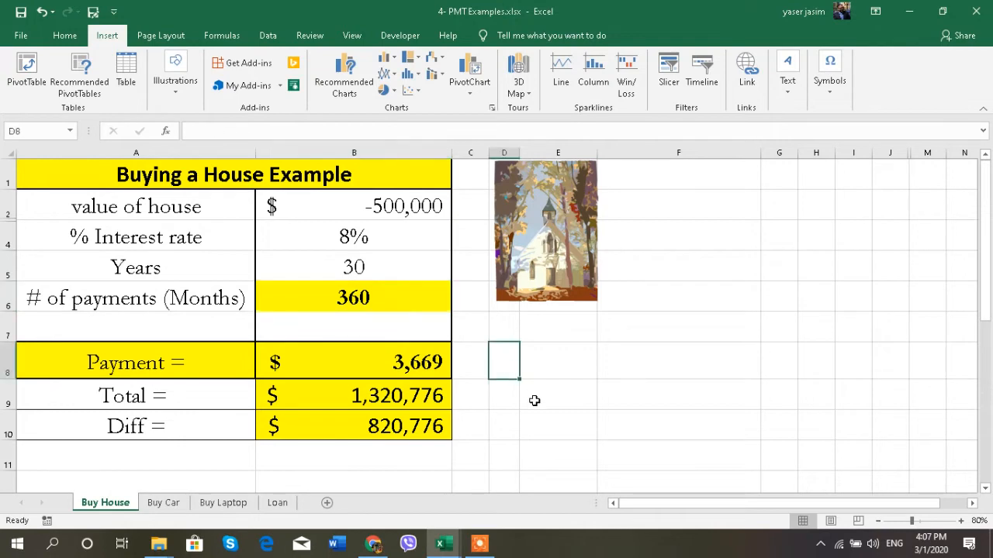
- Enter =PMT(B4/12,B6,B2) in D8 and widen column D to show $3,668.82
text(=)
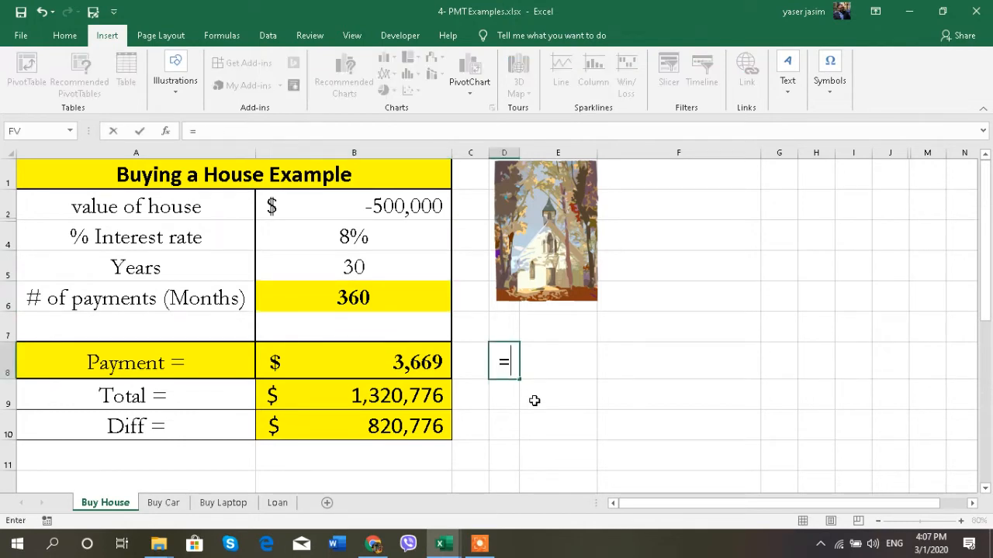
text(pmt)
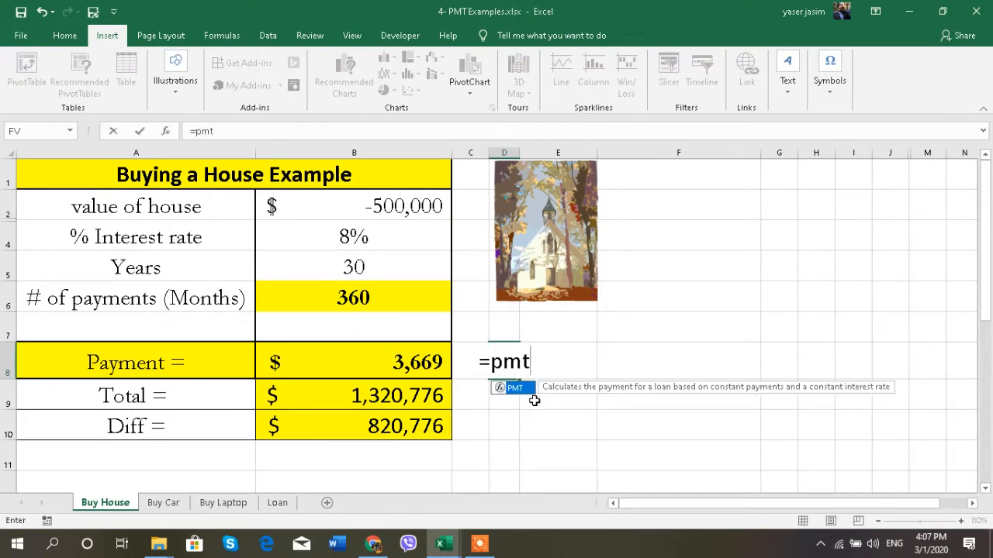
double_click(523, 390)
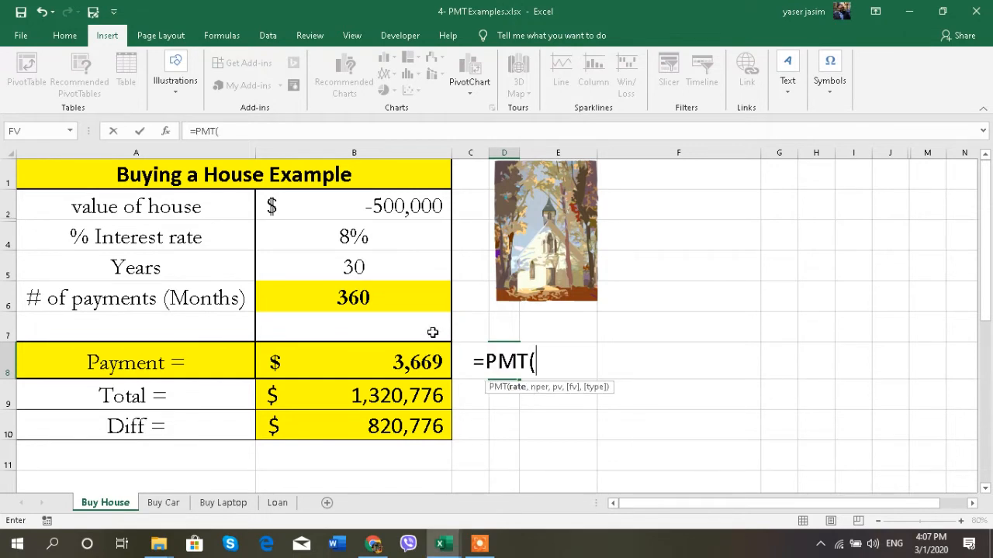
click(354, 238)
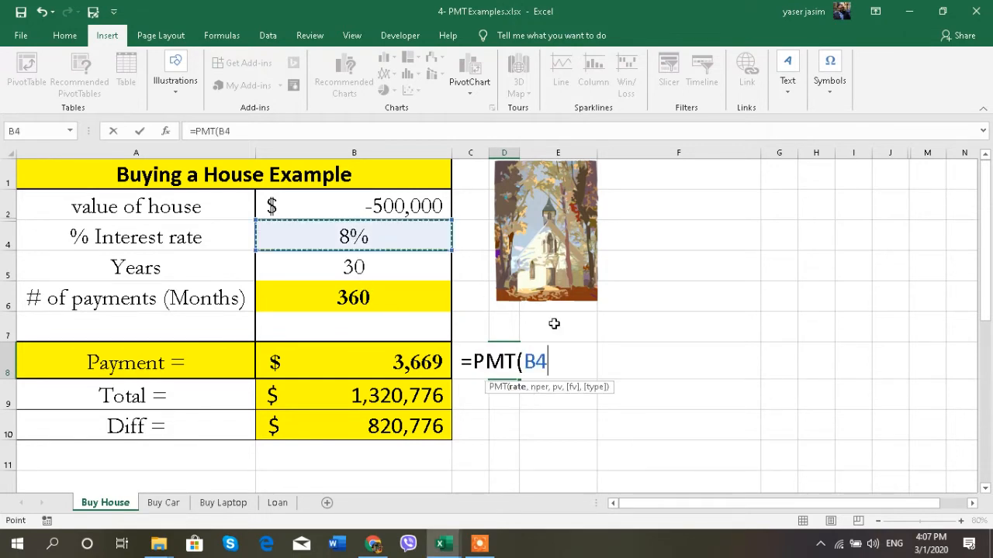
text(/12)
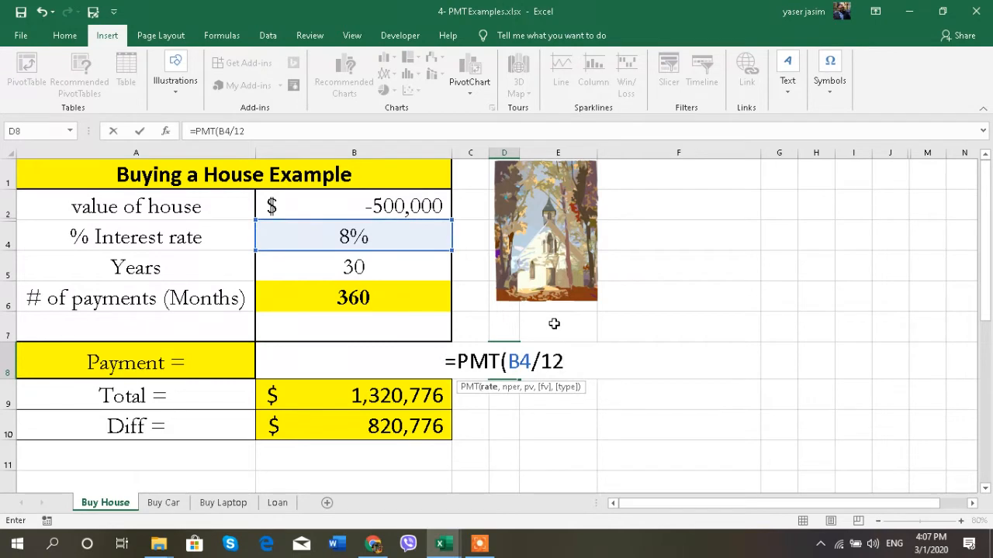
text(,)
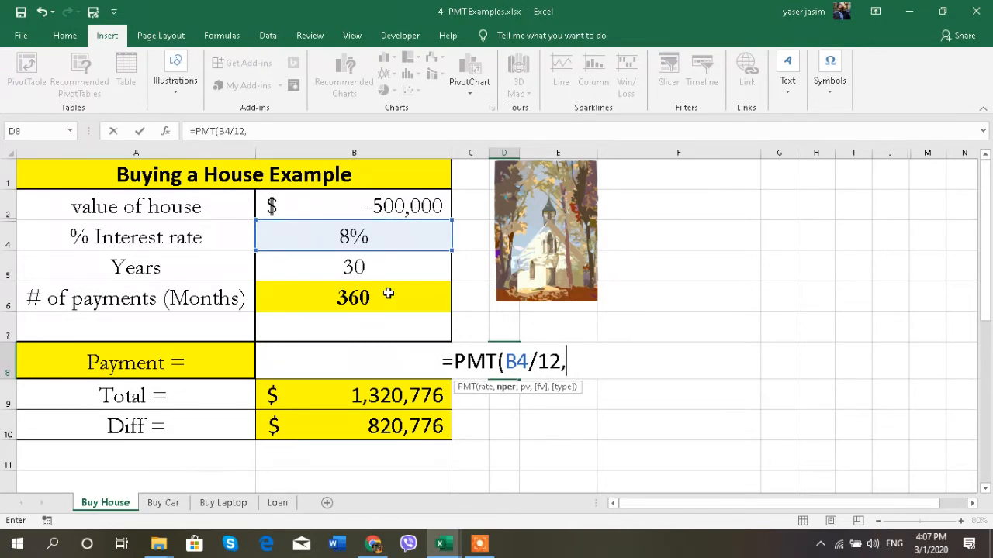
click(387, 294)
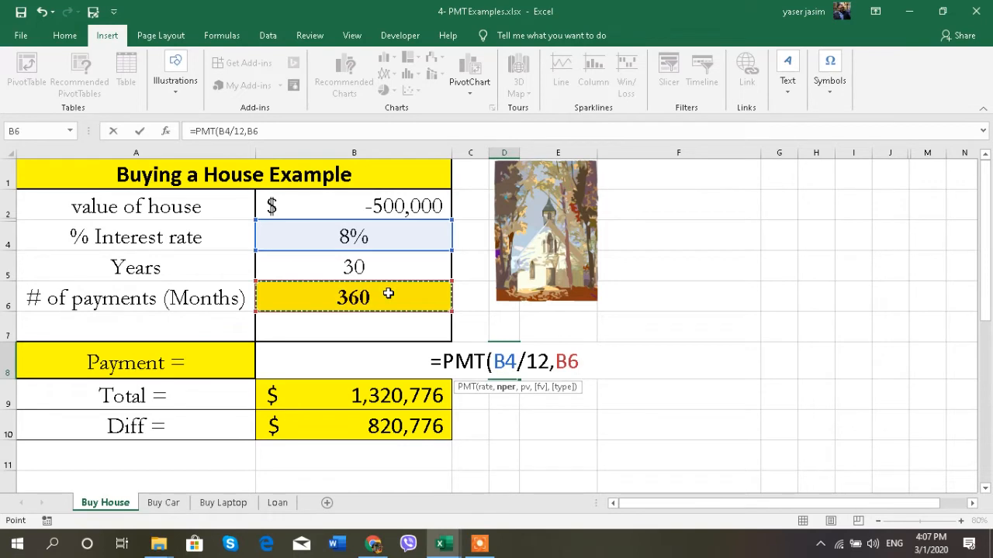
text(,)
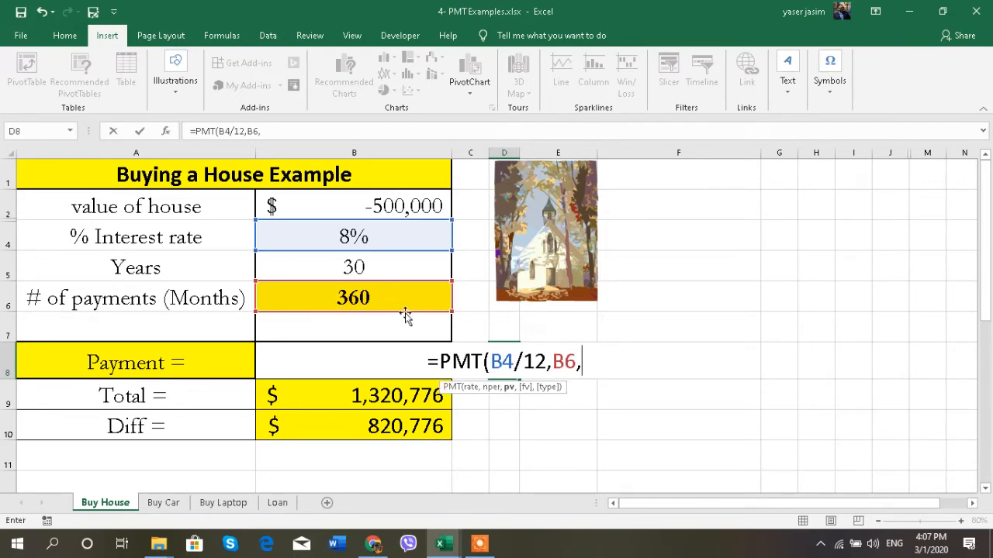
click(388, 206)
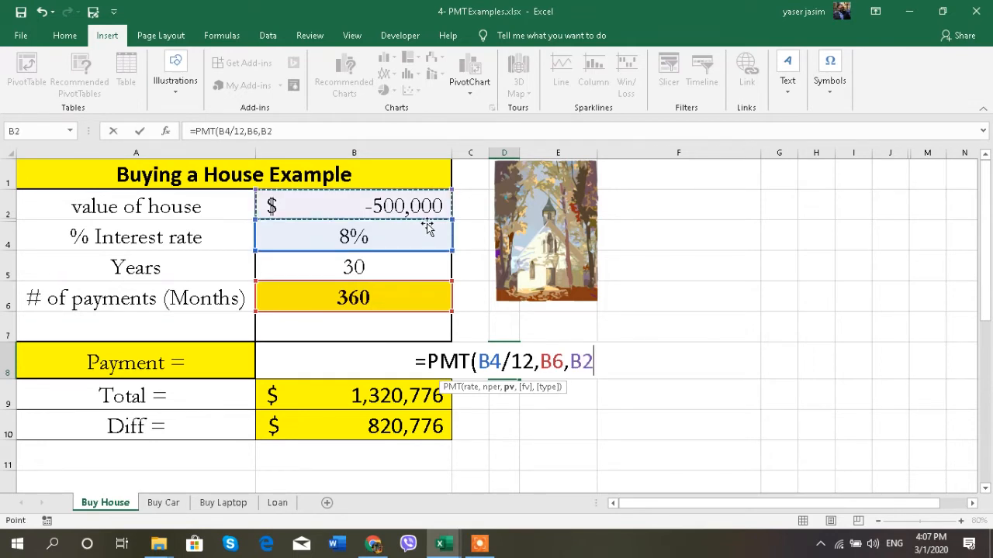
text())
key(Return)
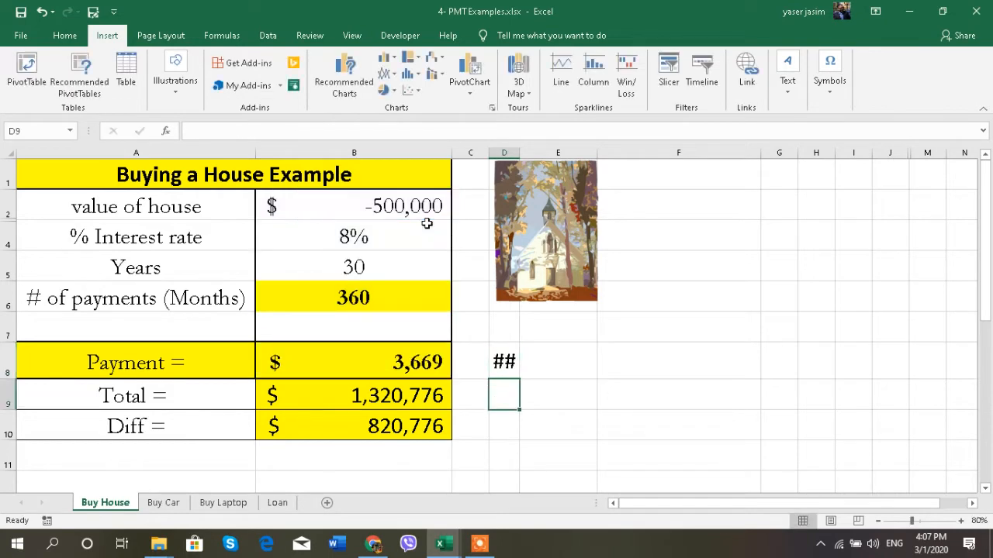
double_click(519, 147)
- Remove D8's decimal places so it reads $3,669, matching B8's Payment
click(552, 360)
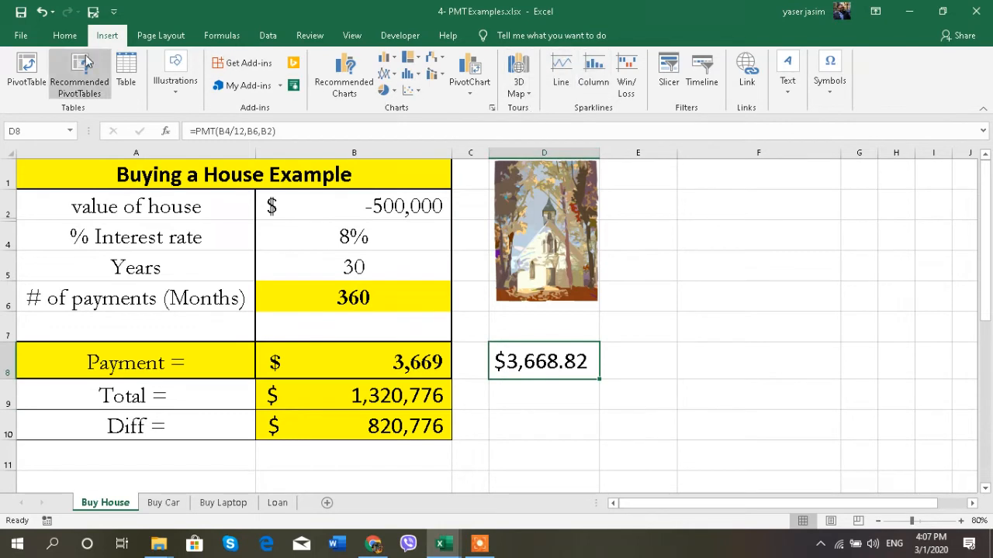
click(65, 35)
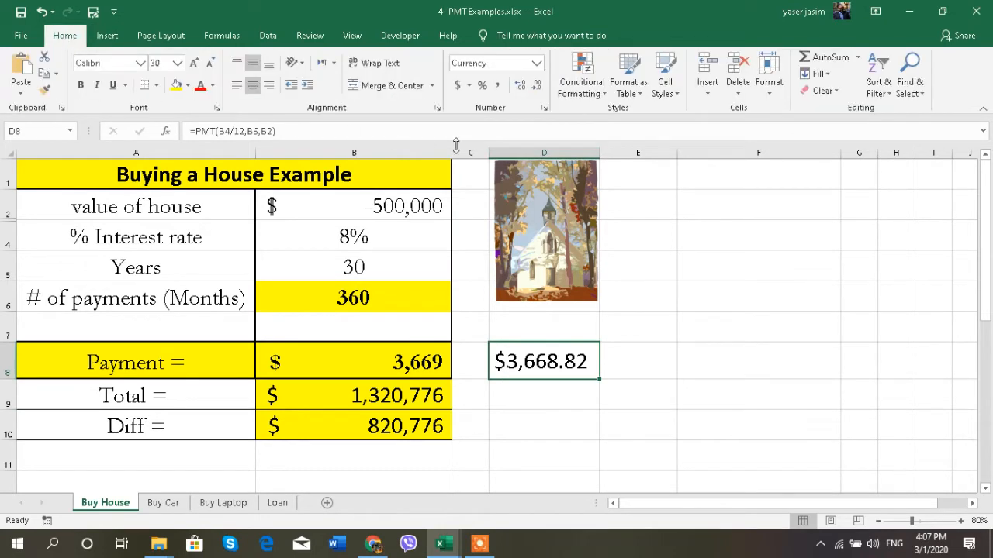
double_click(535, 85)
click(629, 374)
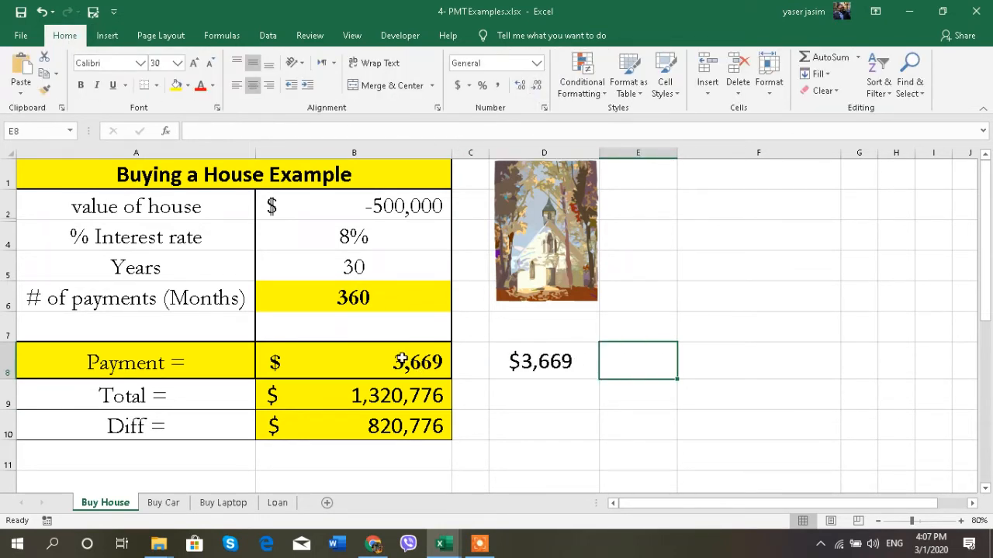
click(404, 361)
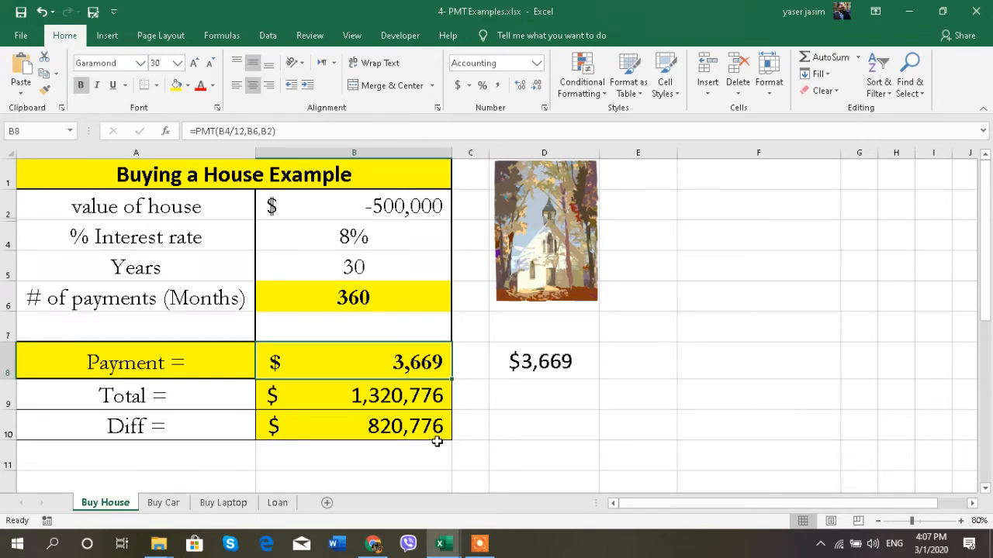
click(517, 393)
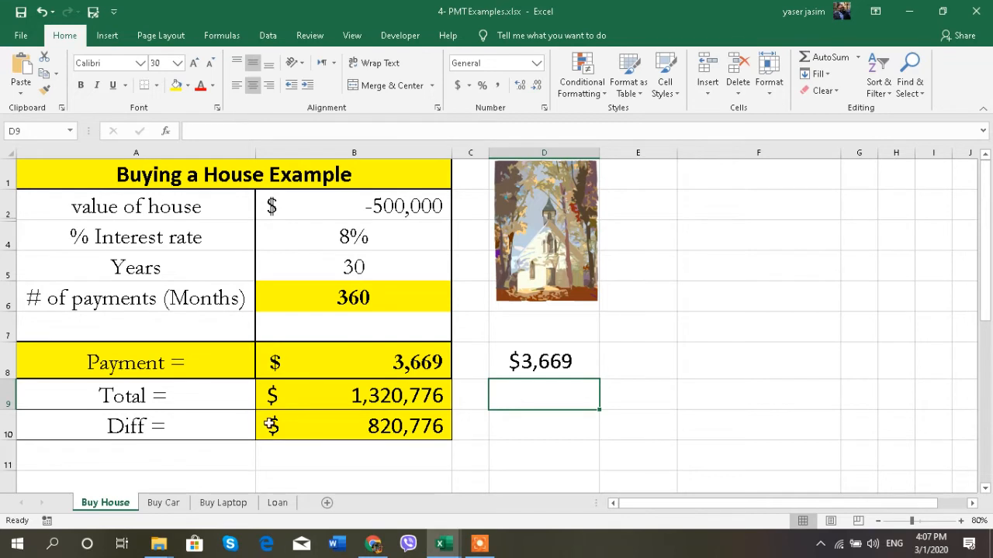
click(194, 397)
click(353, 398)
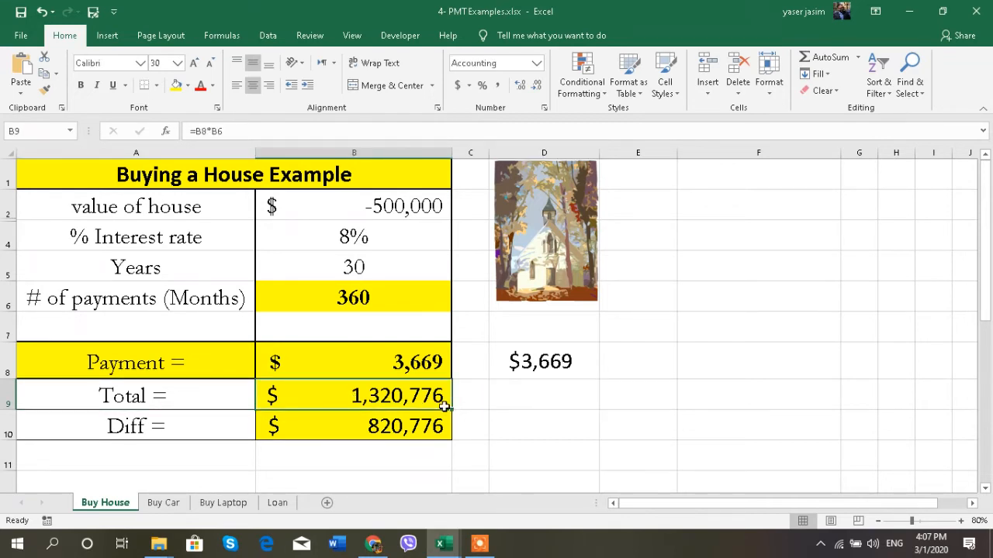
click(512, 402)
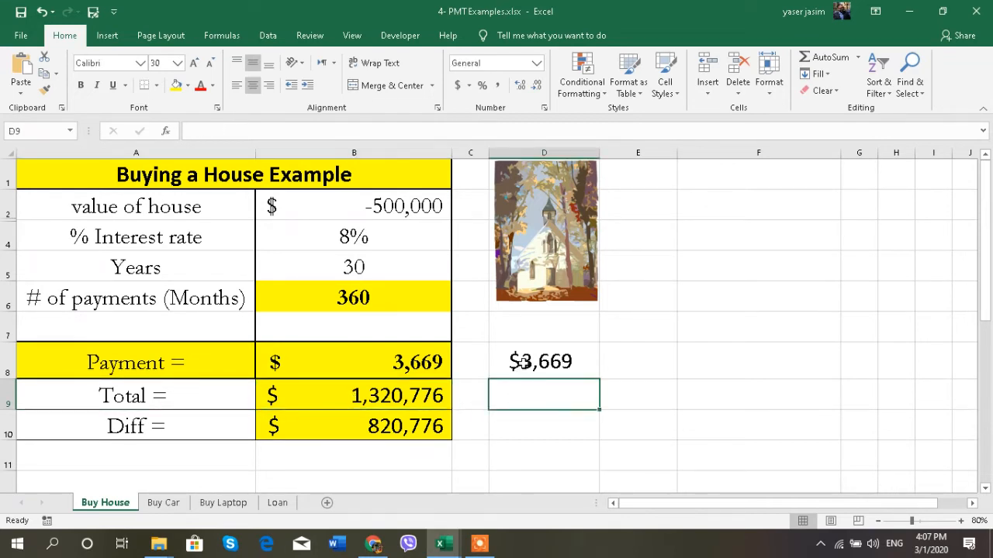
click(521, 361)
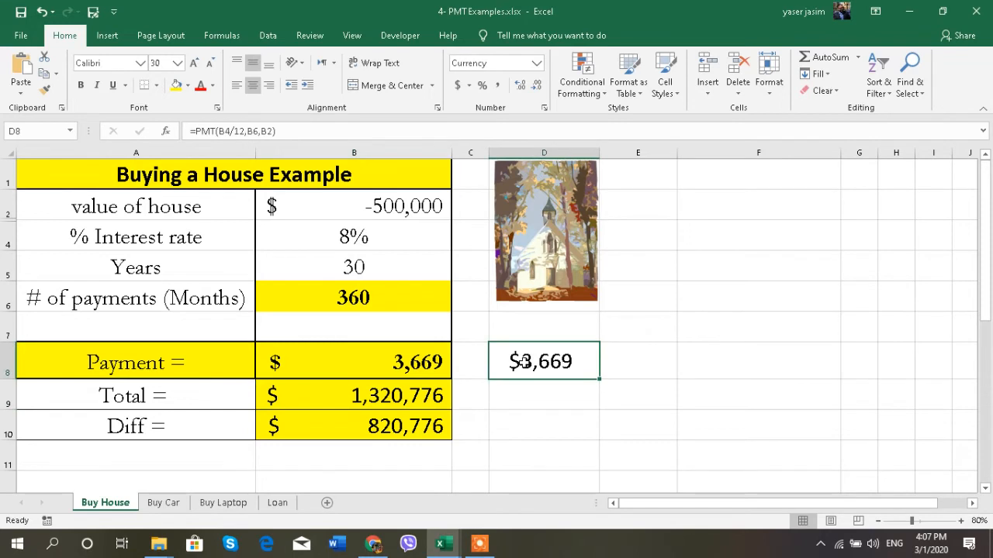
click(351, 298)
click(554, 388)
- Enter the Total formula =D8*B6 in D9
key(F2)
text(=)
click(566, 361)
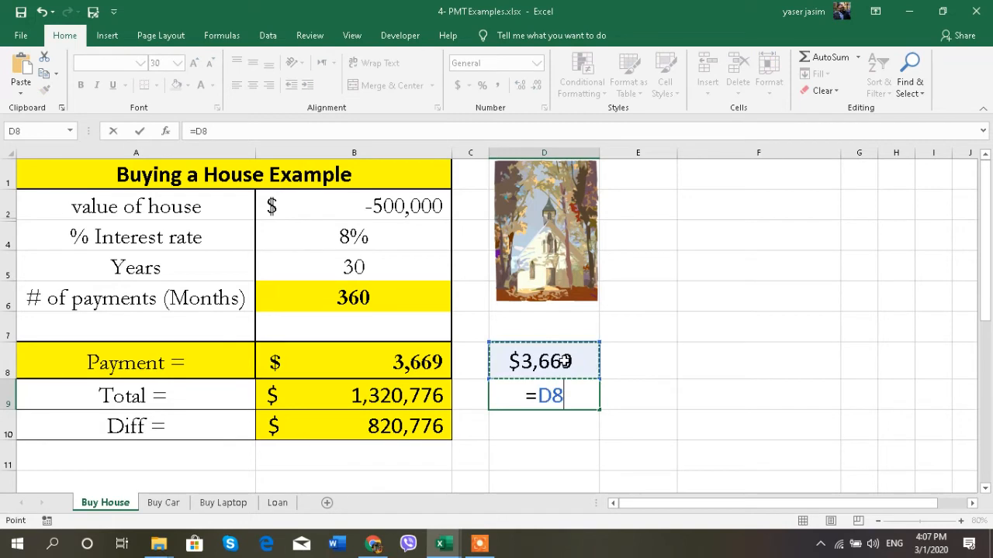
text(*)
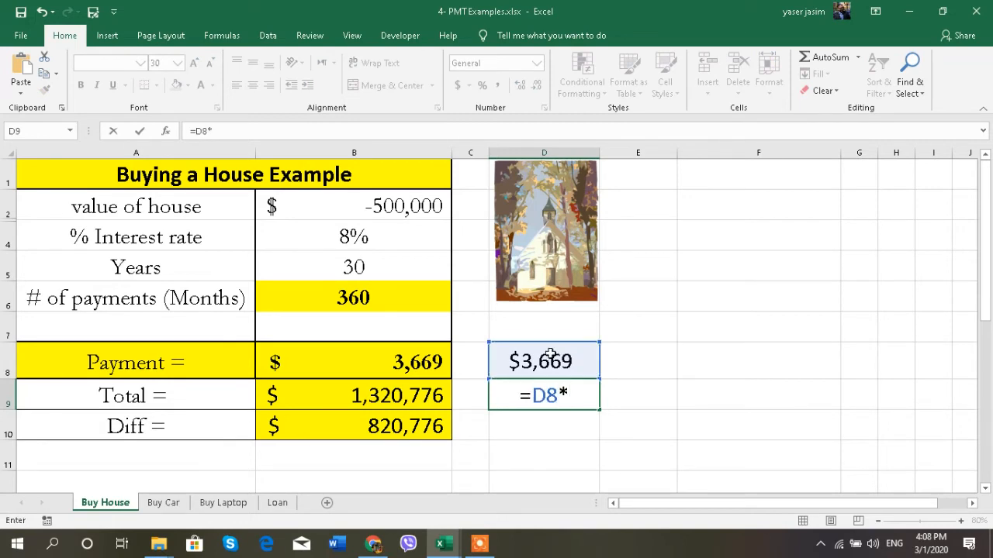
click(374, 295)
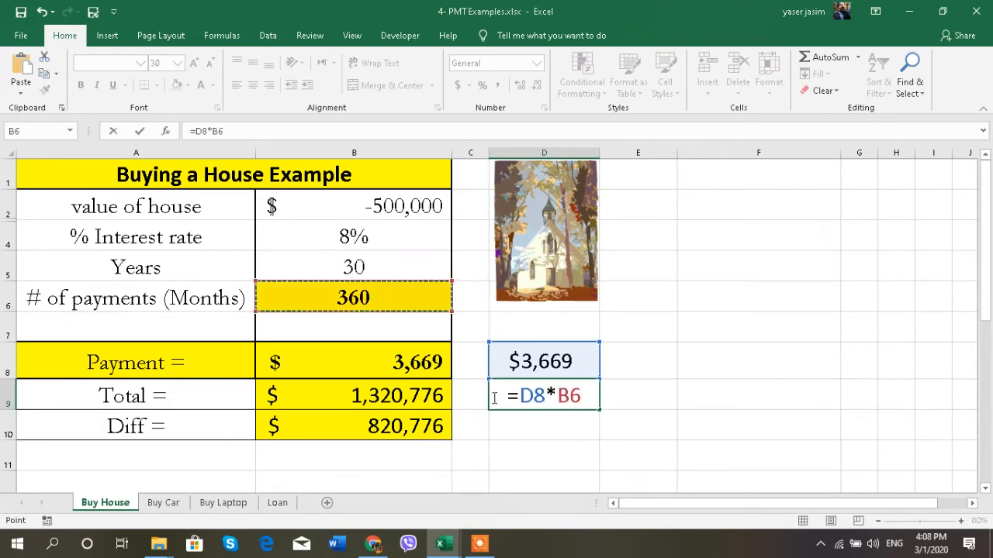
key(Return)
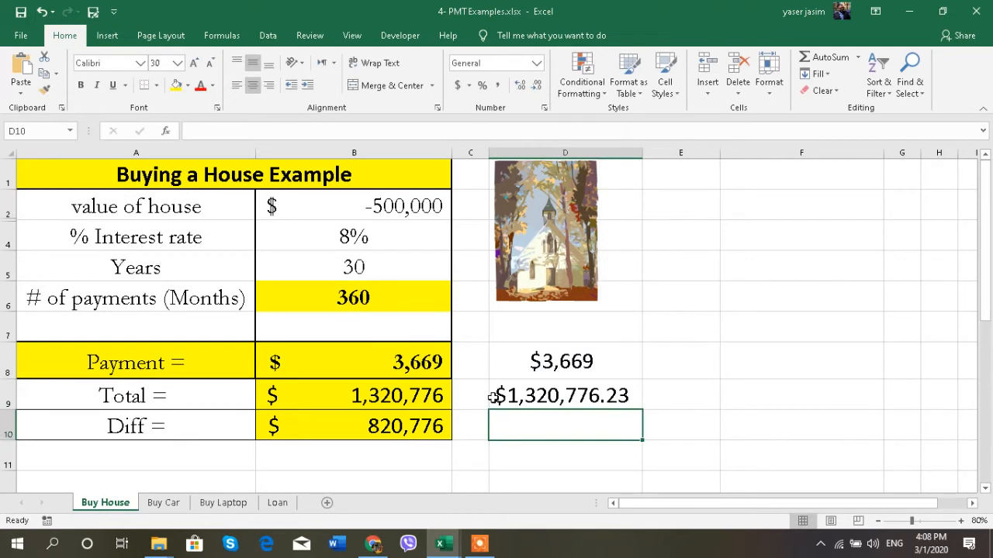
- Format D9 with no decimals so it shows $1,320,776
click(585, 395)
click(537, 85)
click(537, 85)
click(697, 434)
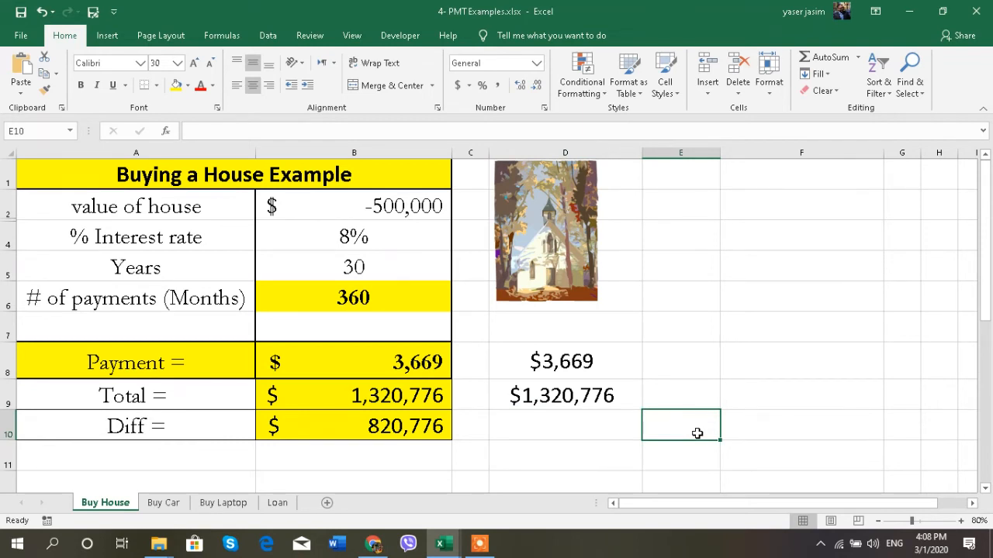
click(605, 424)
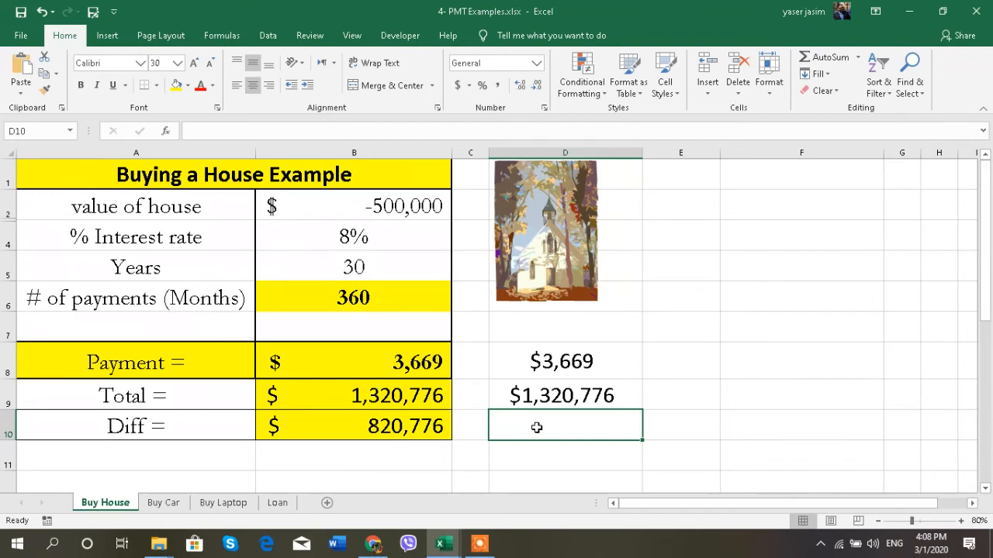
text(=)
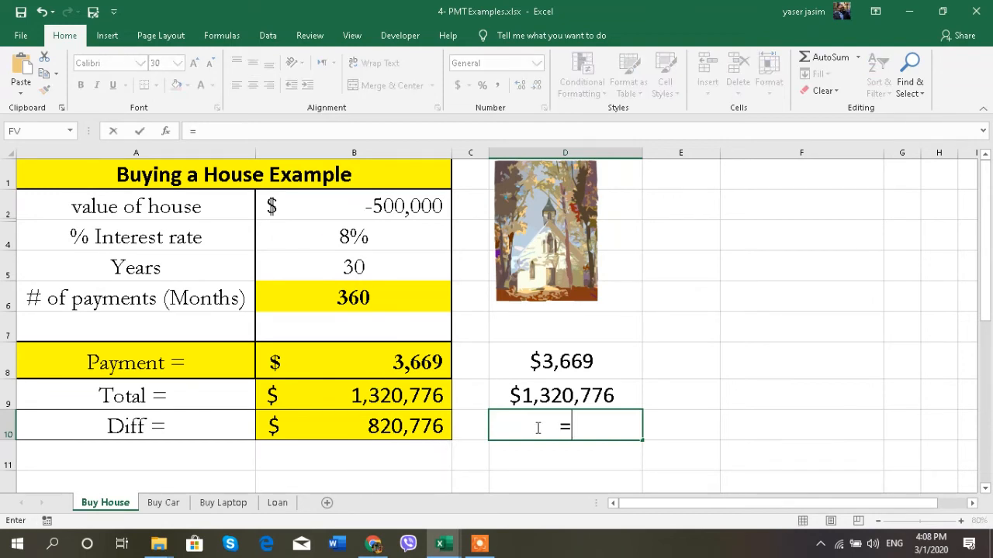
click(417, 429)
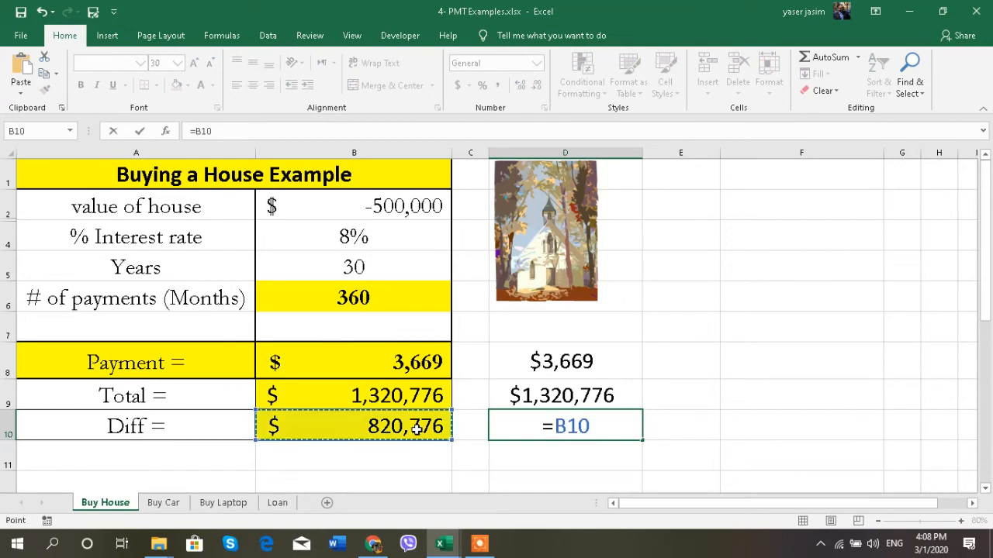
key(BackSpace)
key(BackSpace)
key(BackSpace)
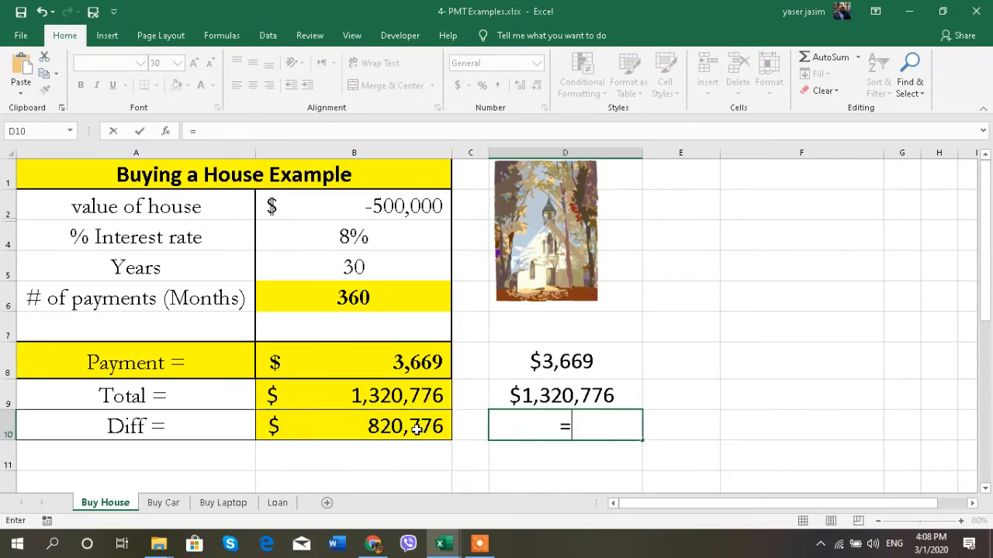
click(362, 208)
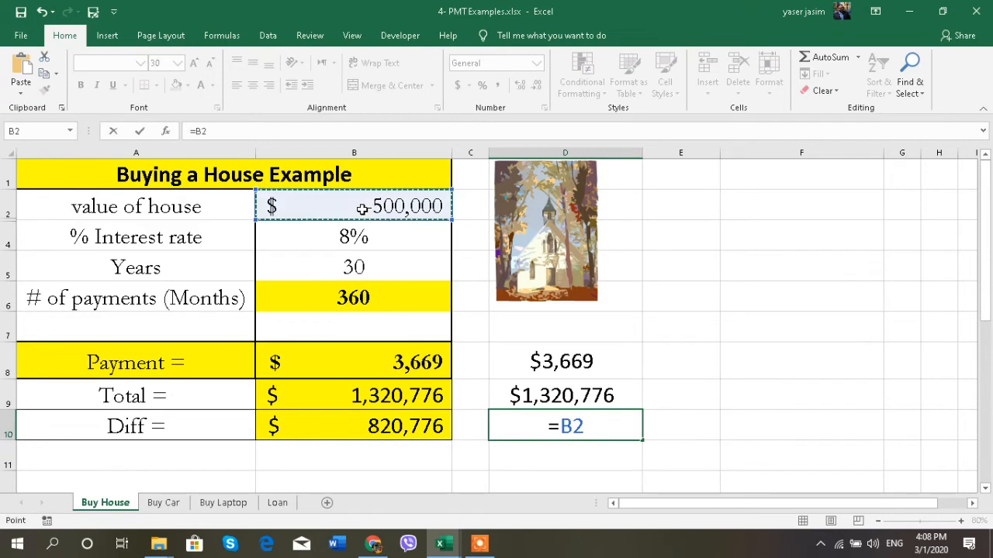
text(+)
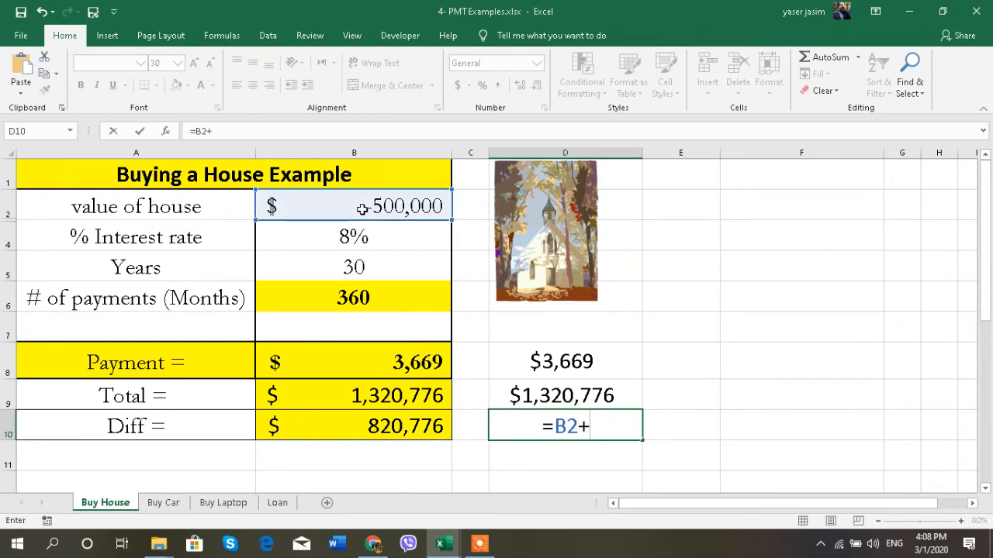
click(368, 427)
key(Return)
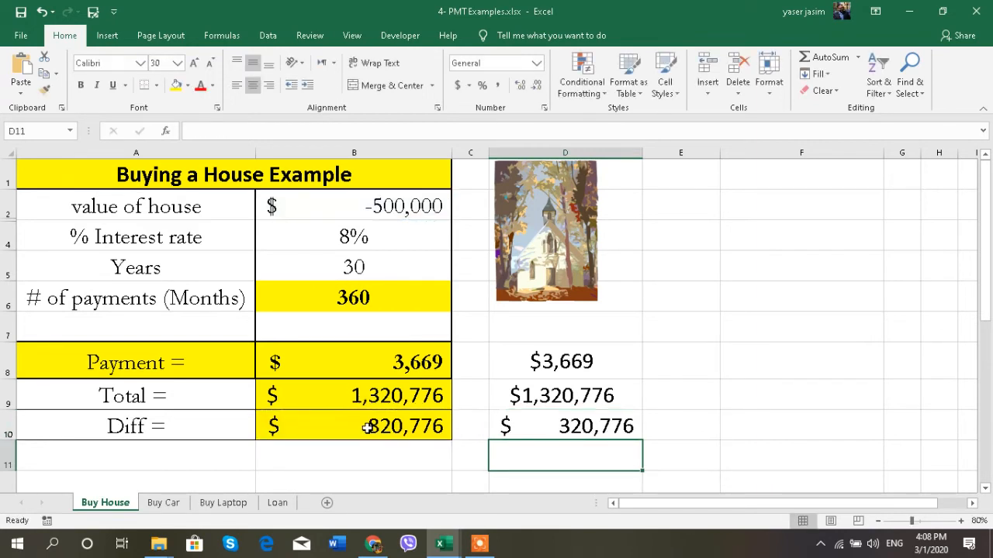
click(546, 432)
key(Delete)
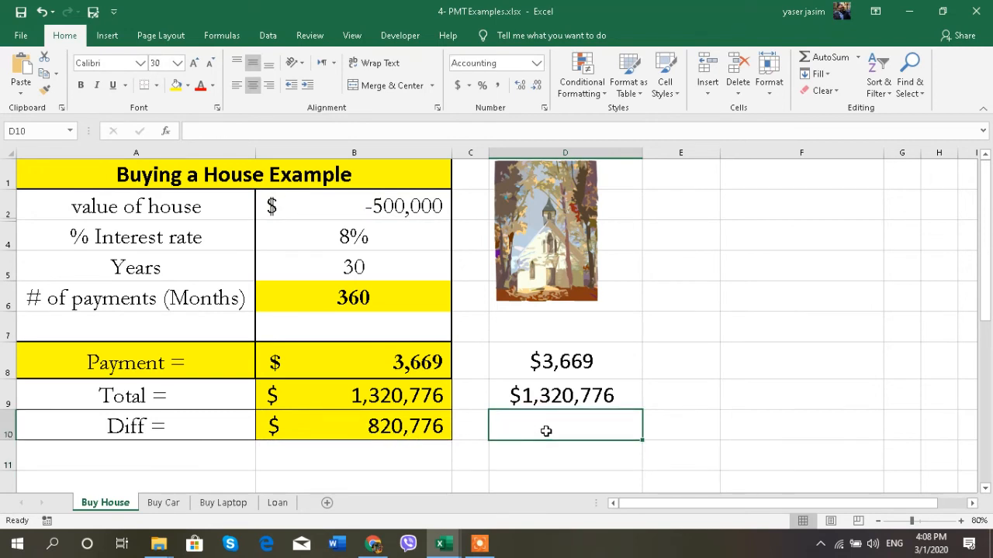
click(425, 423)
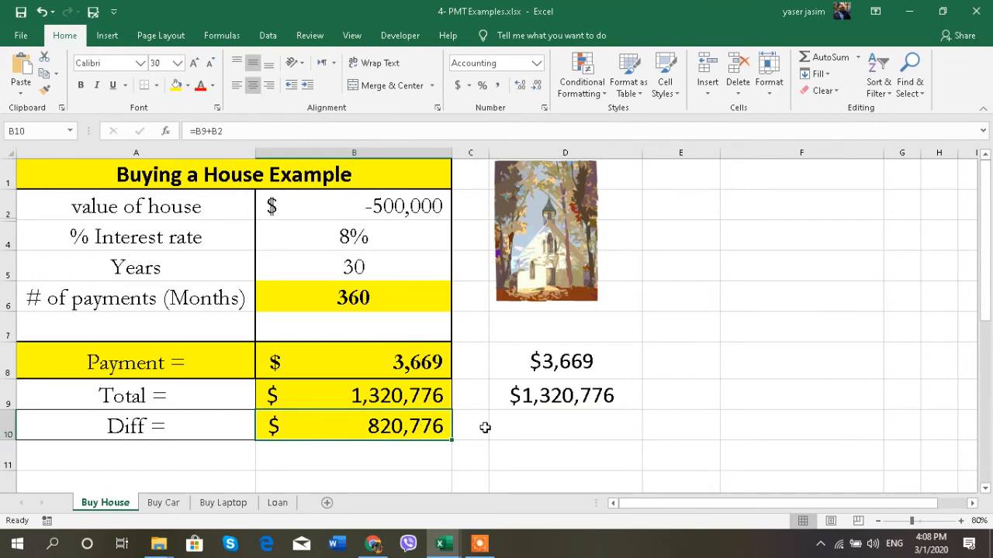
- Enter =B2+B9 in D10 to show the $820,776 Diff value
click(535, 429)
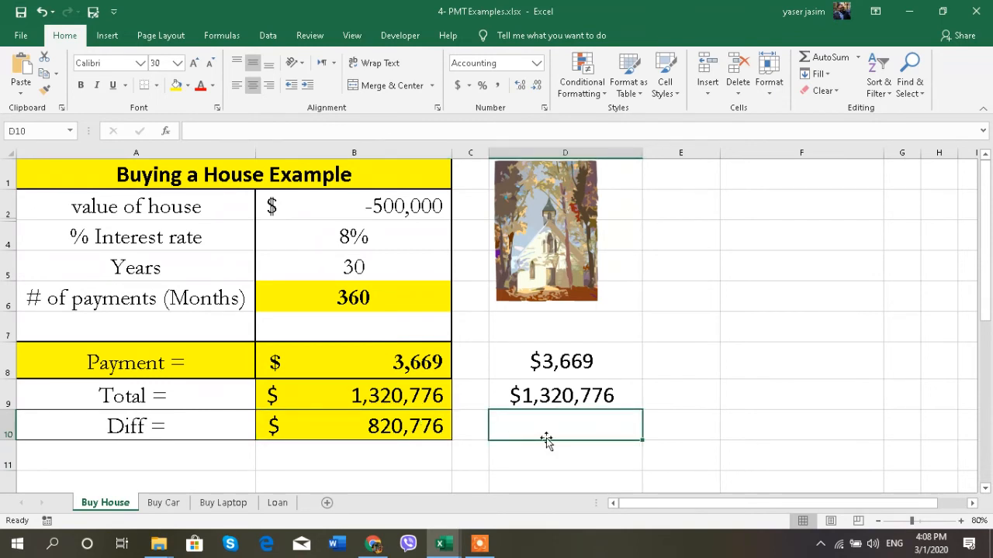
text(=)
click(362, 200)
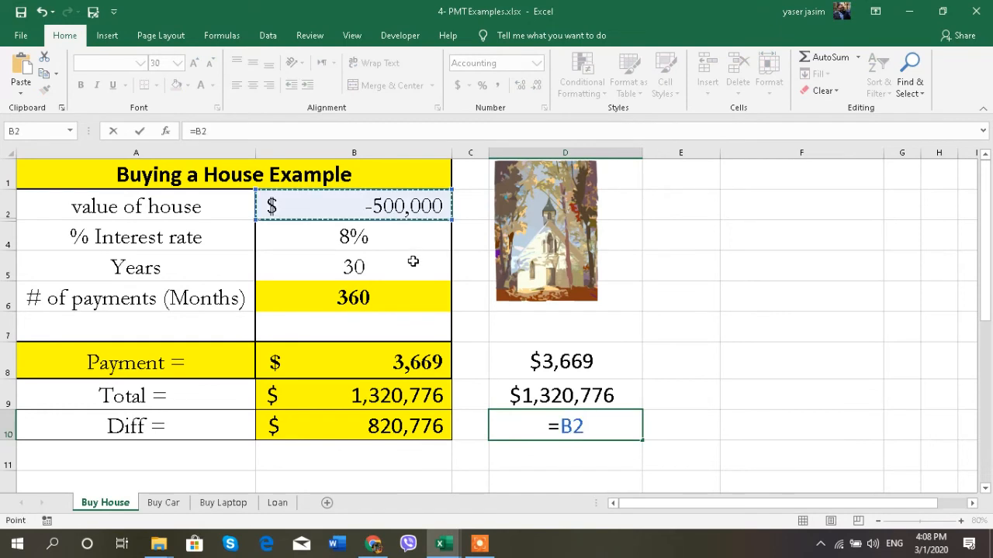
text(+)
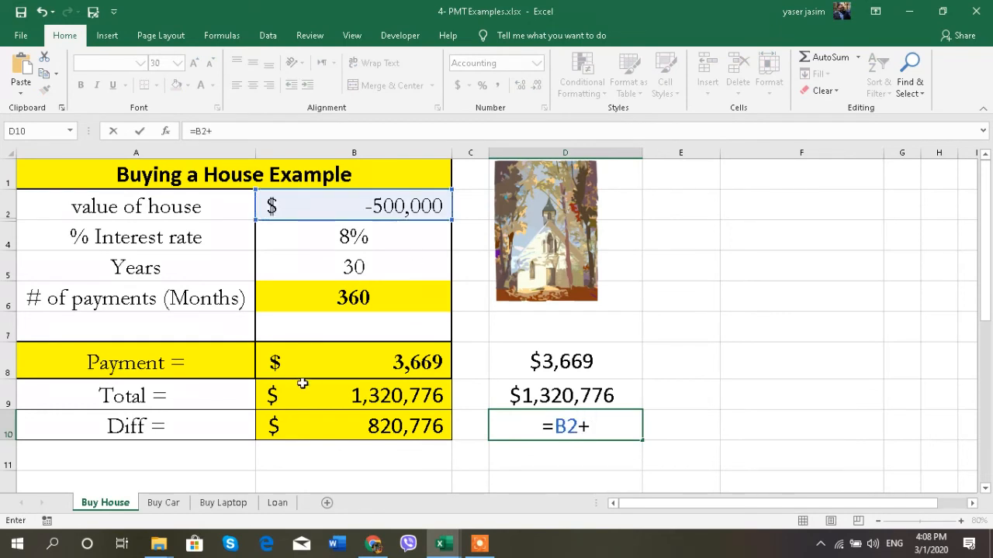
click(343, 397)
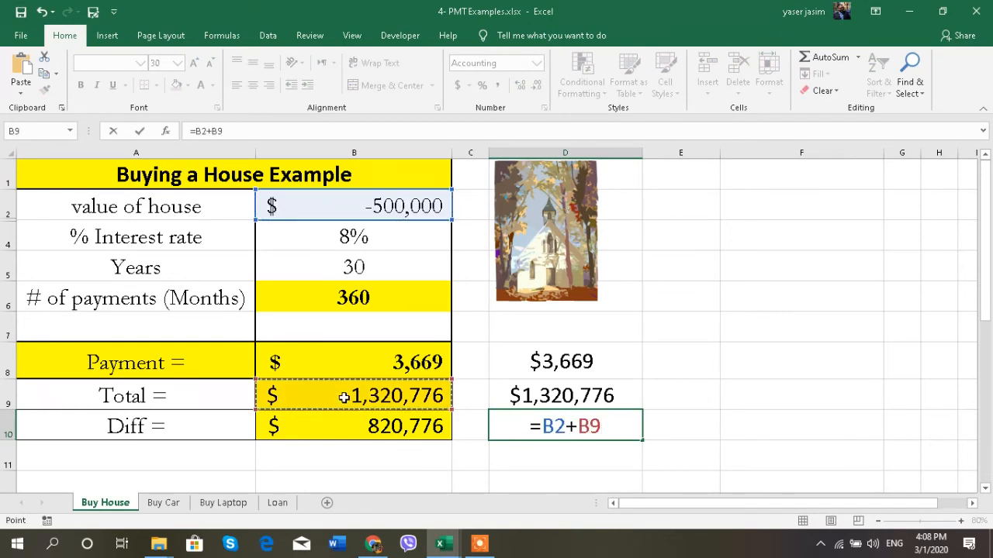
key(Return)
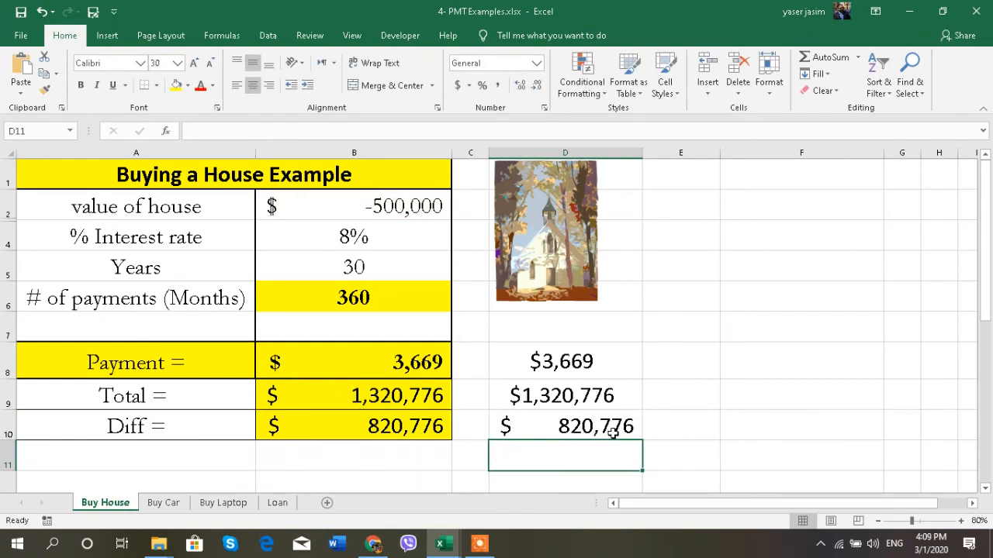
click(547, 425)
click(397, 213)
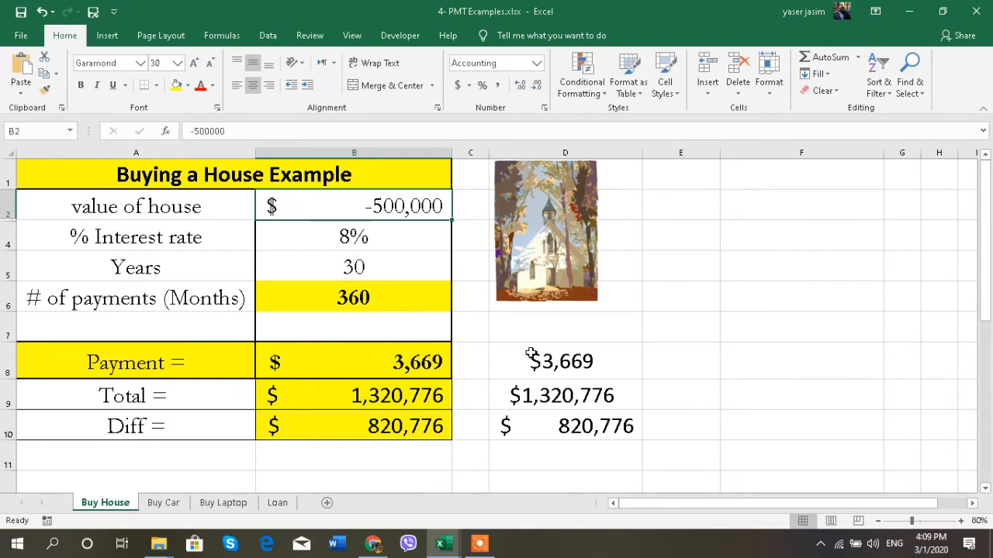
click(162, 504)
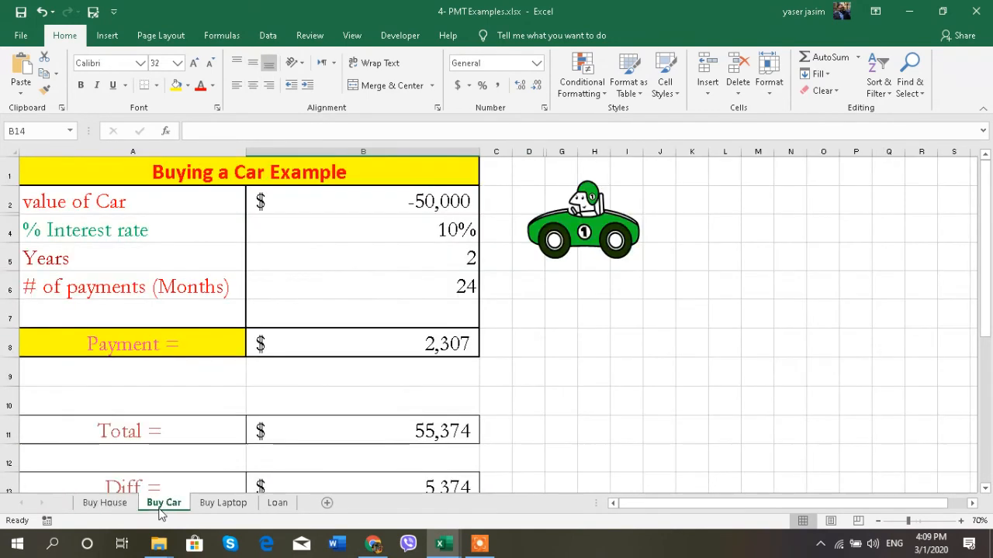
click(219, 504)
click(277, 504)
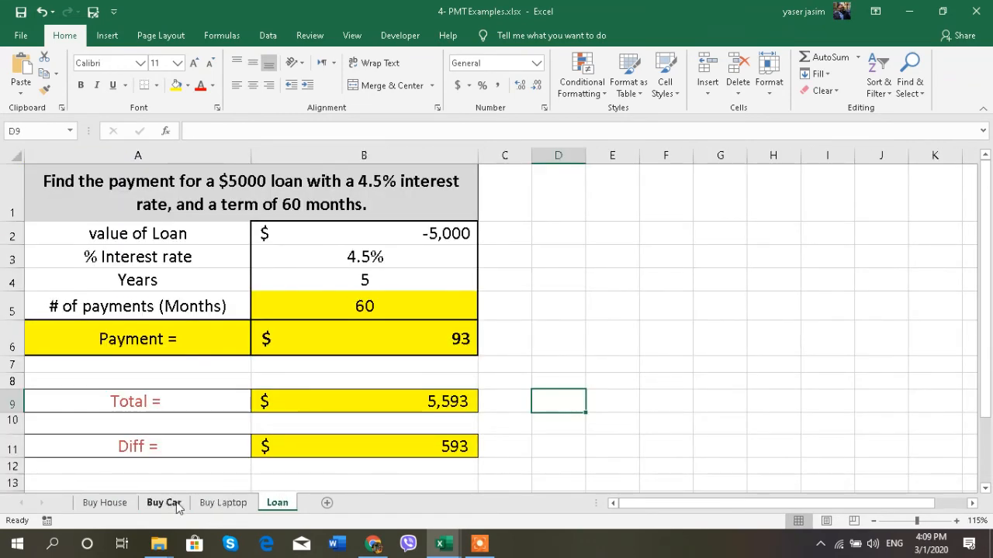
click(101, 504)
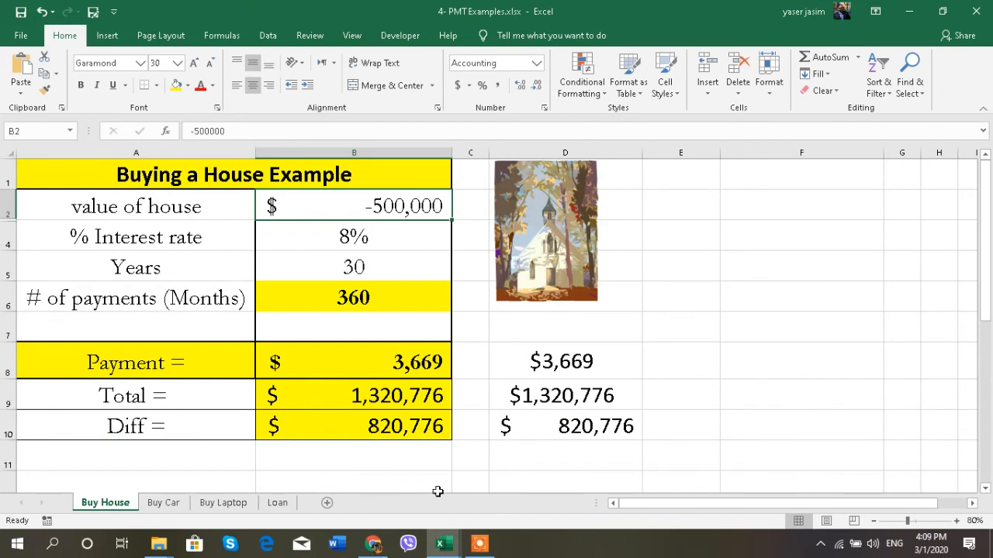